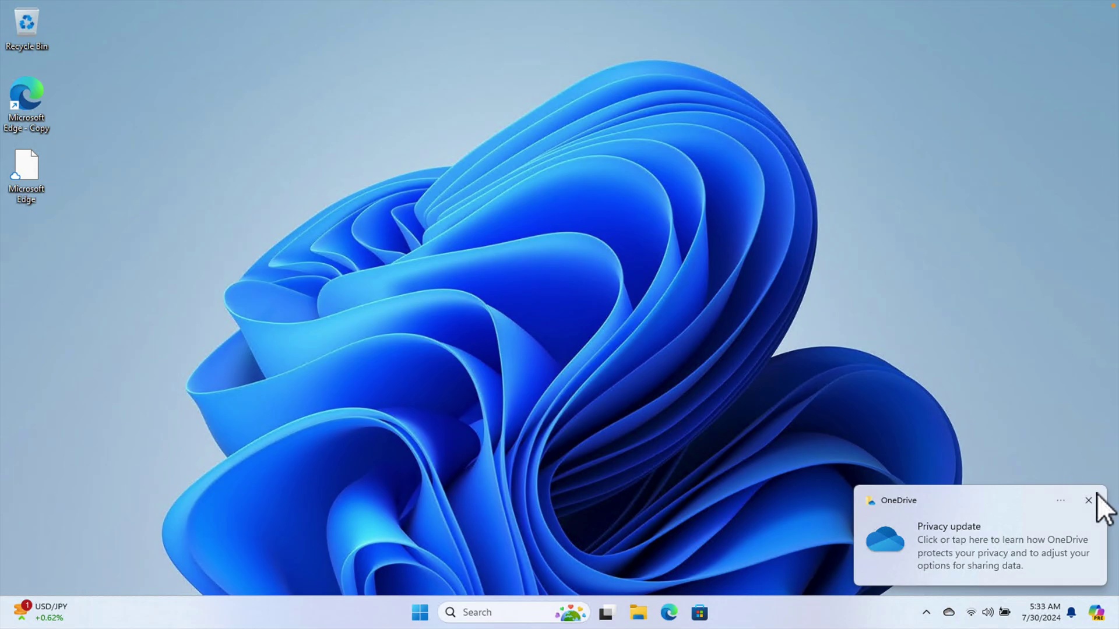
- Close the OneDrive 'Privacy update' notification on the desktop
click(1089, 501)
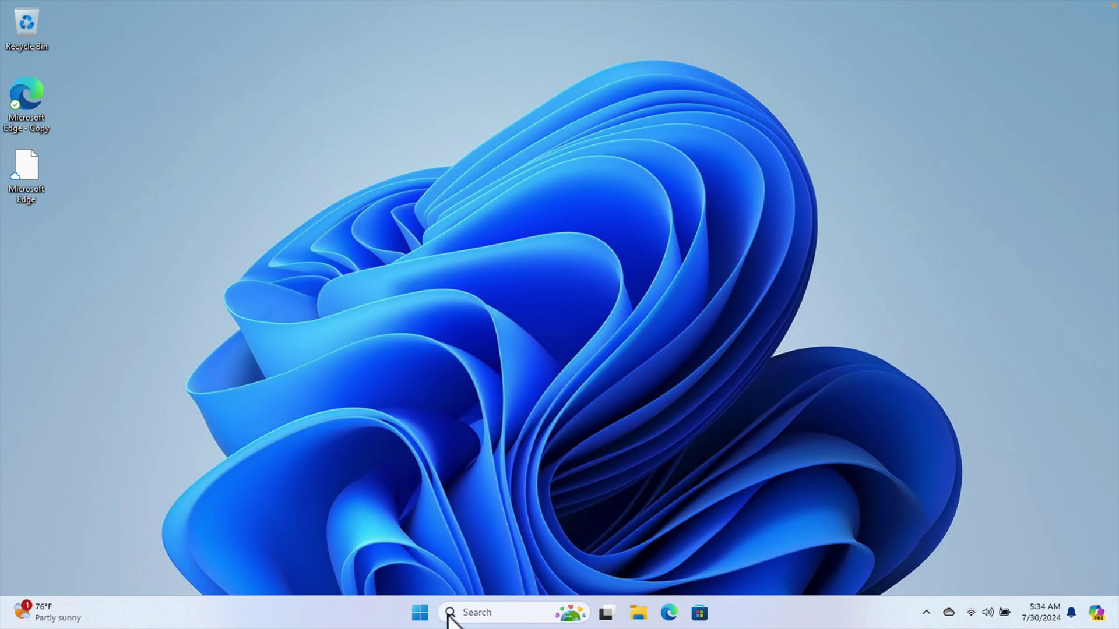
- Launch Run from the taskbar search and enter sysdm.cpl as the command
click(475, 612)
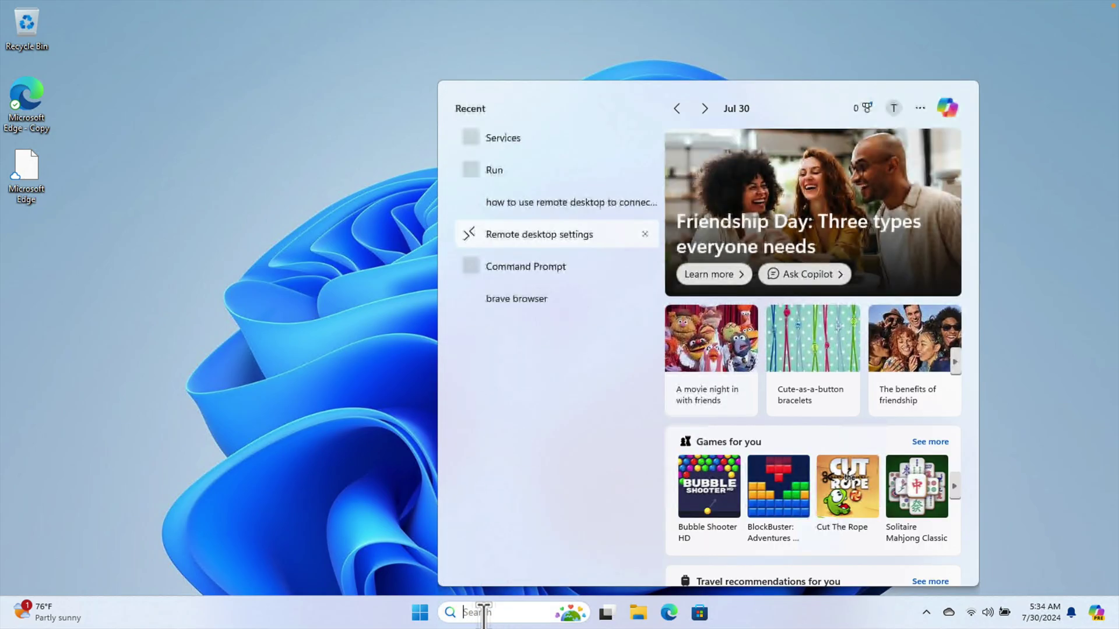
text(run)
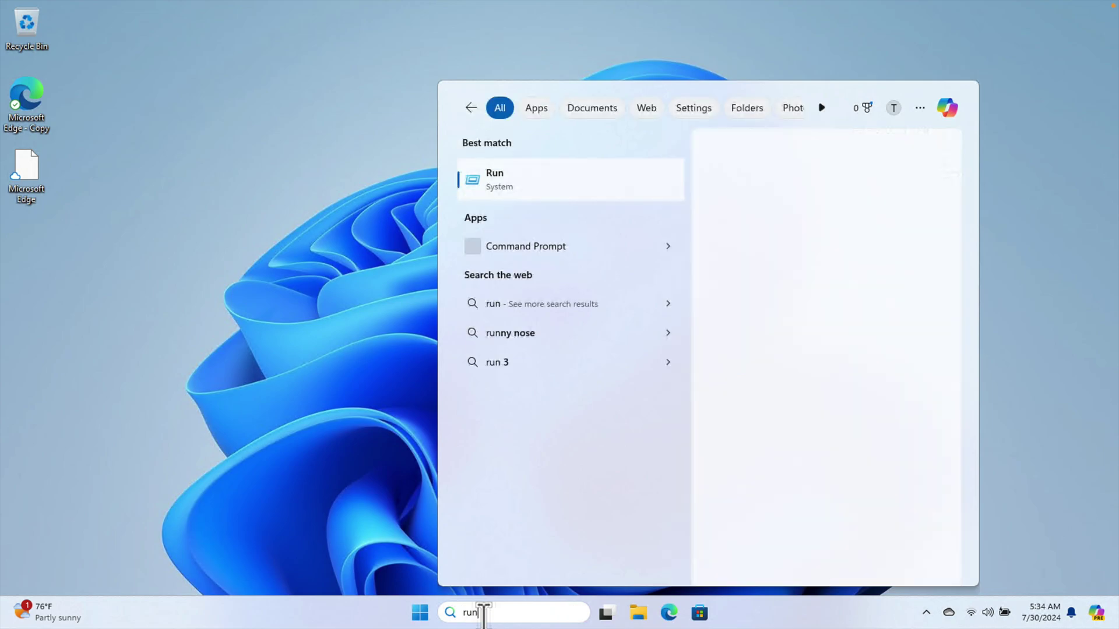
click(508, 186)
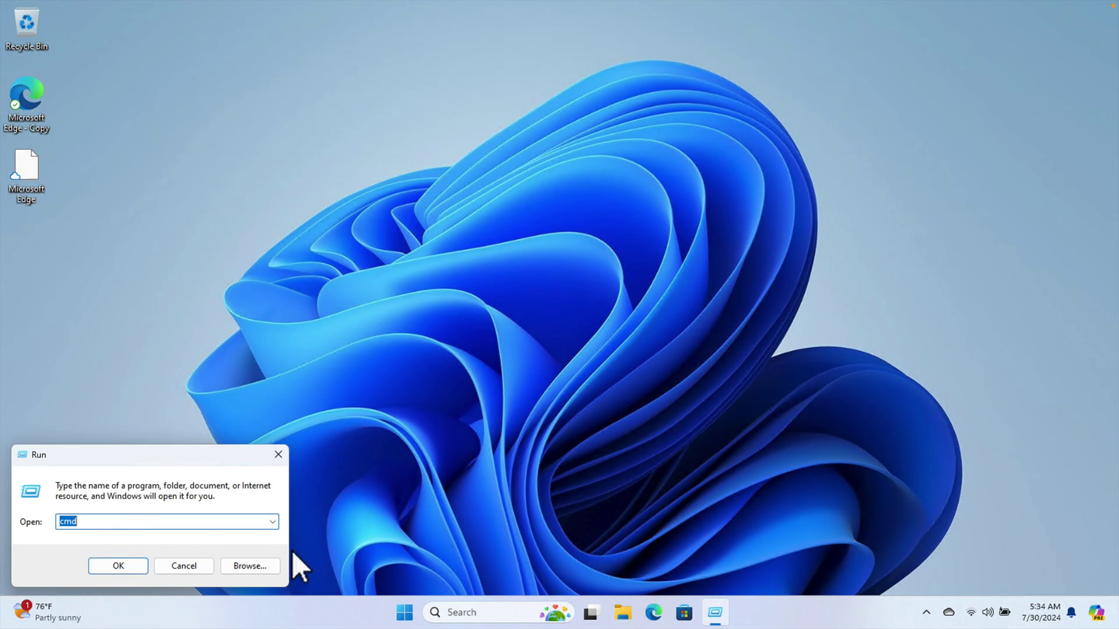
text(sysdm.cpl)
- Run sysdm.cpl, center the System Properties window, and switch to its Advanced page
click(127, 568)
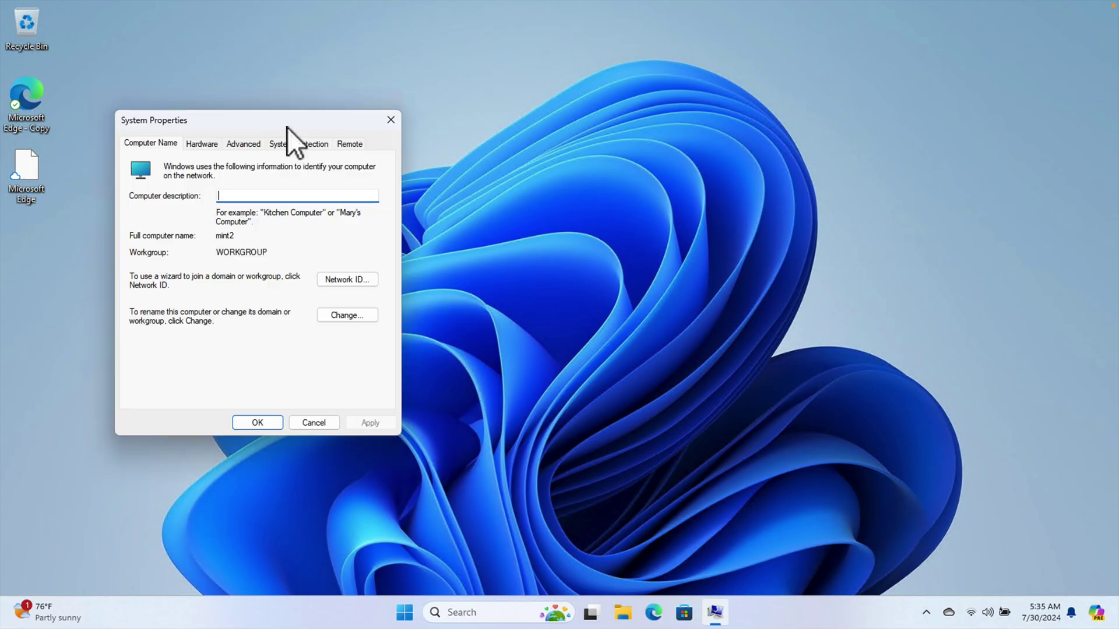
drag(288, 127, 384, 141)
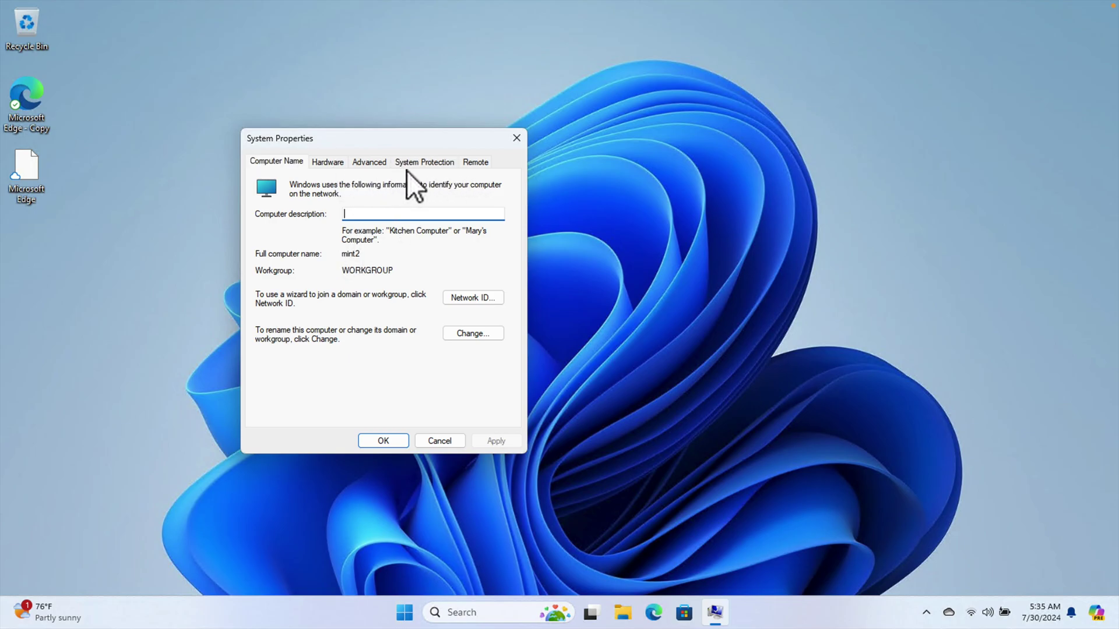
click(356, 163)
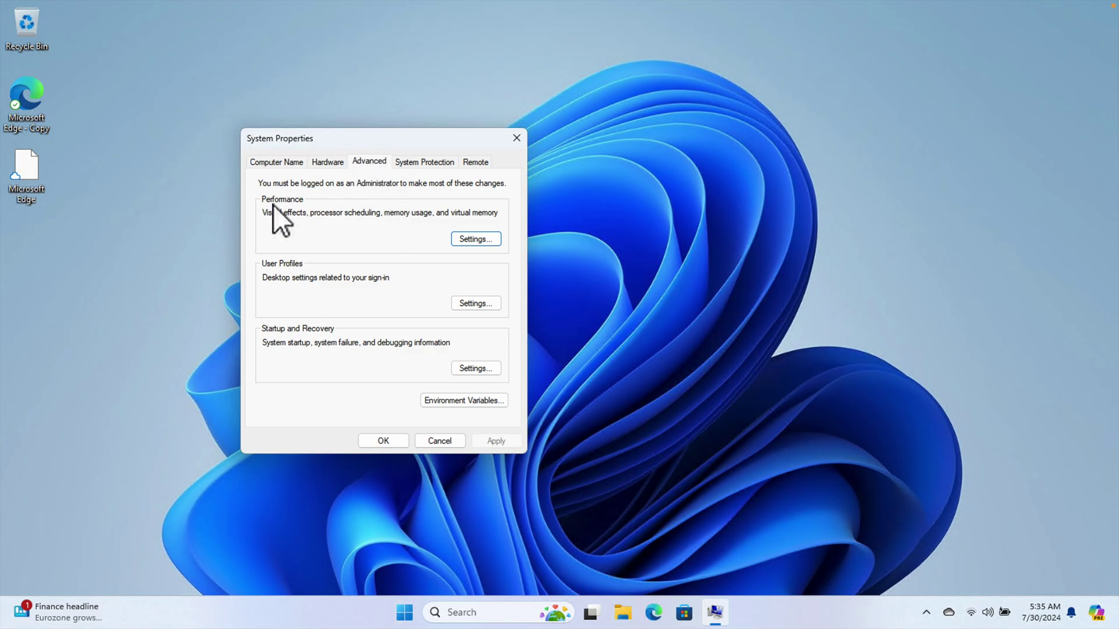
- In Performance Options, choose 'Adjust for best performance' to clear all visual effects, and apply
click(479, 240)
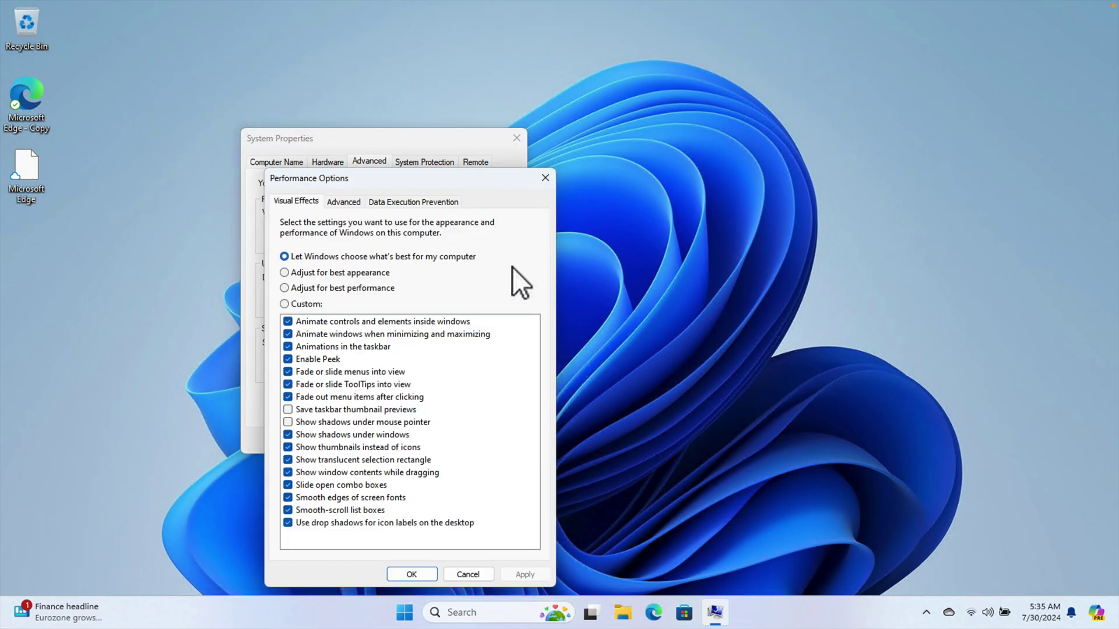
drag(463, 180, 449, 131)
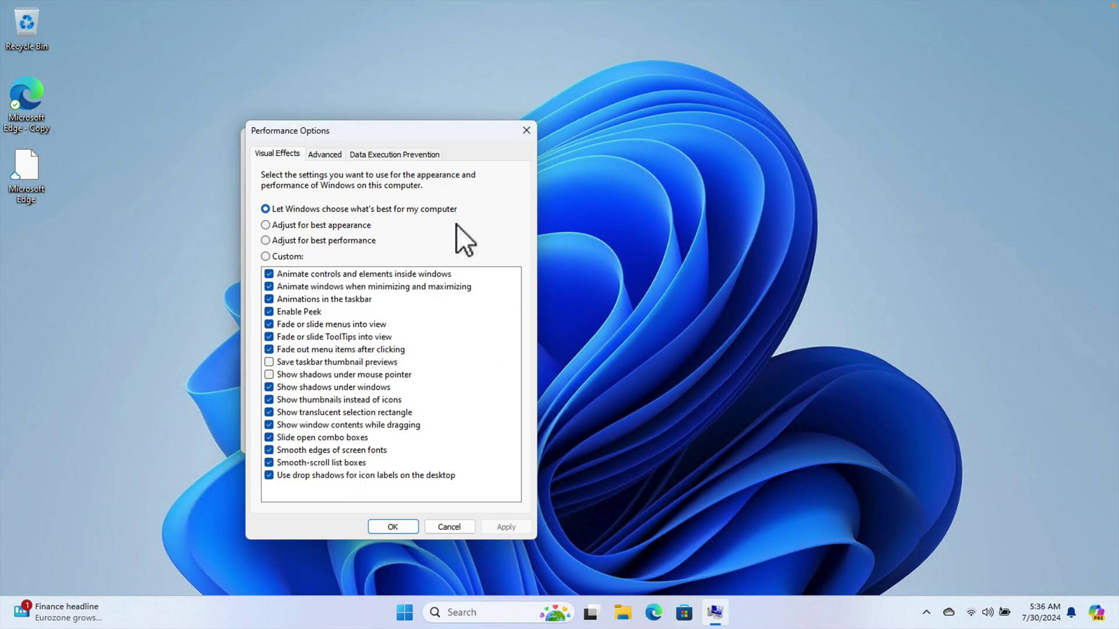
click(265, 241)
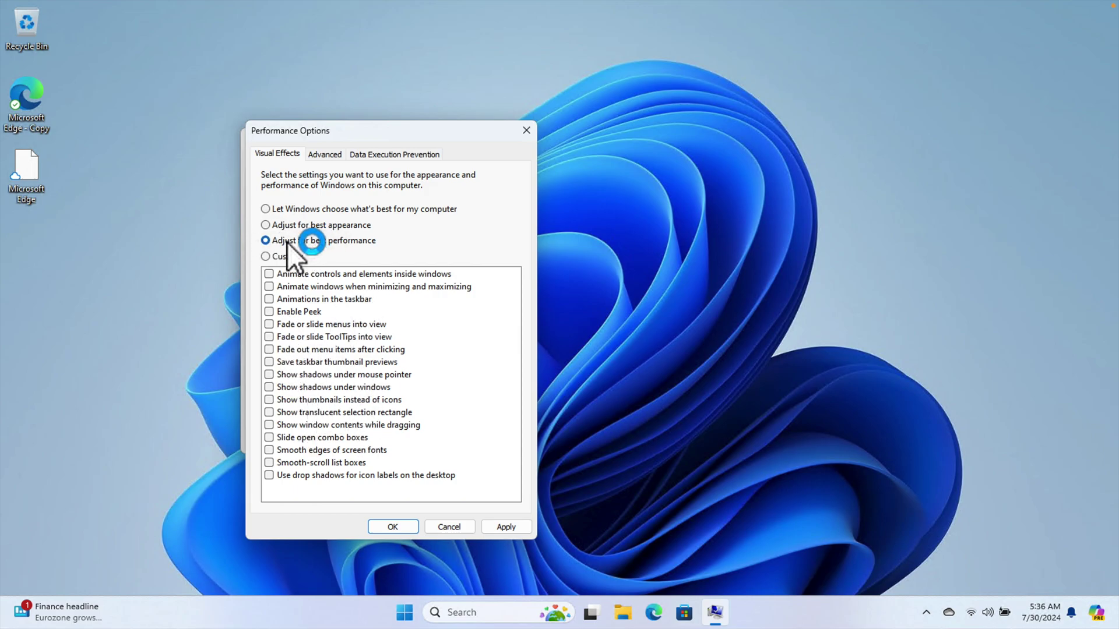
click(329, 241)
click(506, 527)
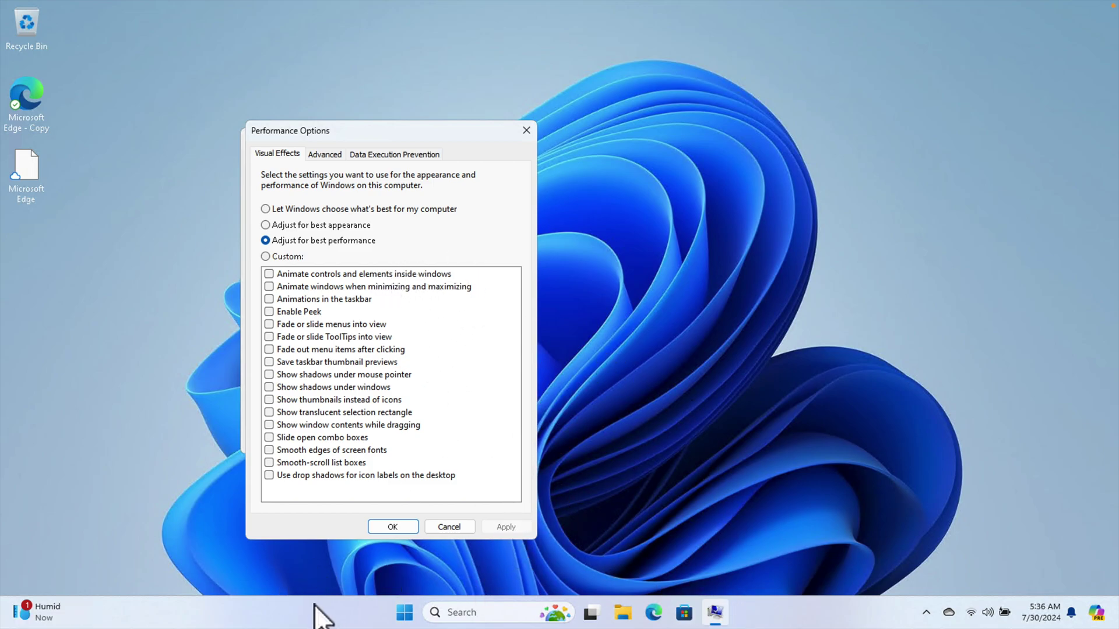
- Re-enable taskbar animations, thumbnail previews, thumbnails, window contents while dragging, and smooth font edges
click(397, 615)
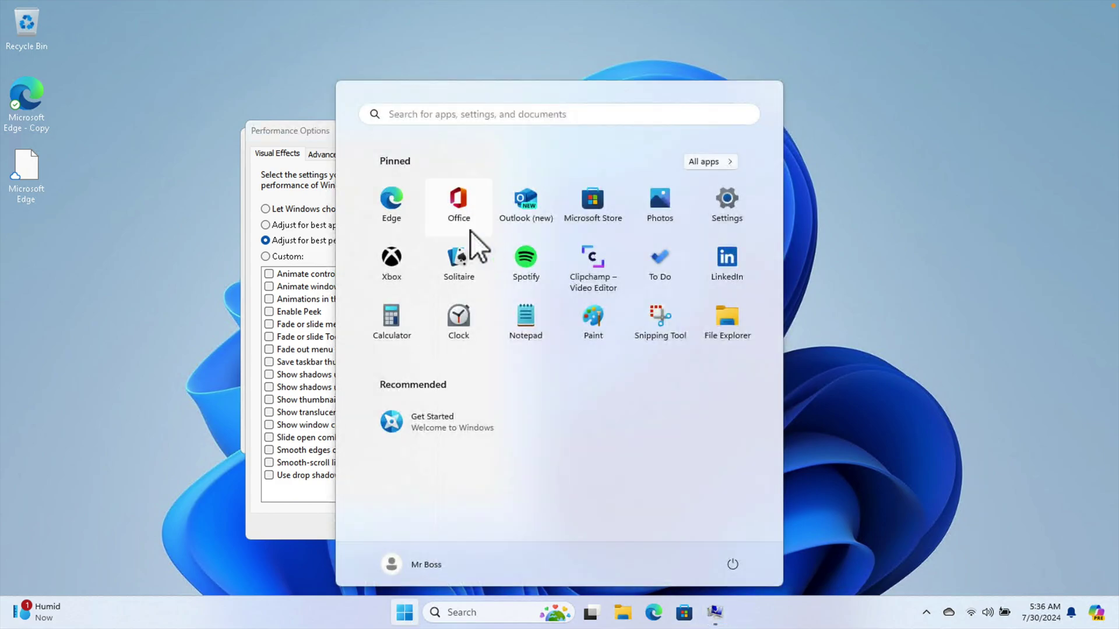
click(305, 128)
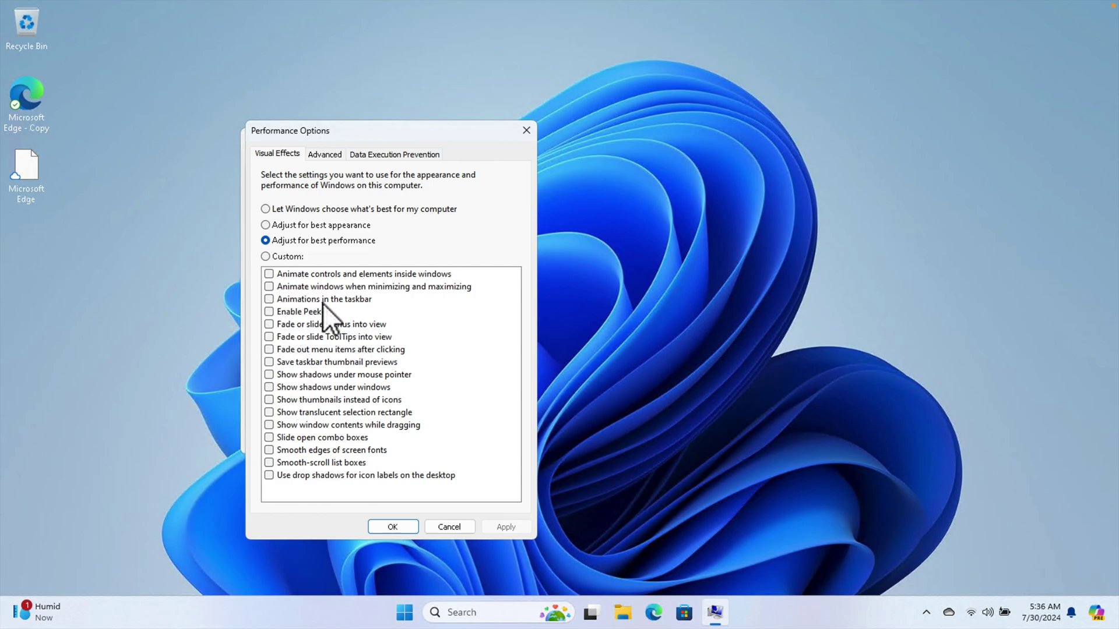
click(269, 299)
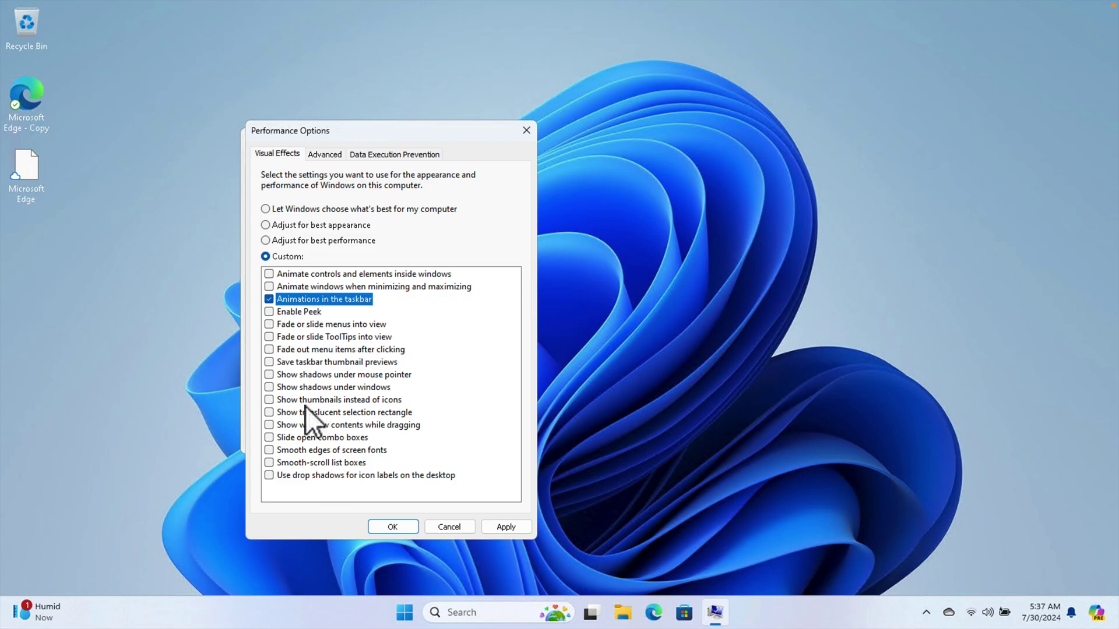
click(269, 363)
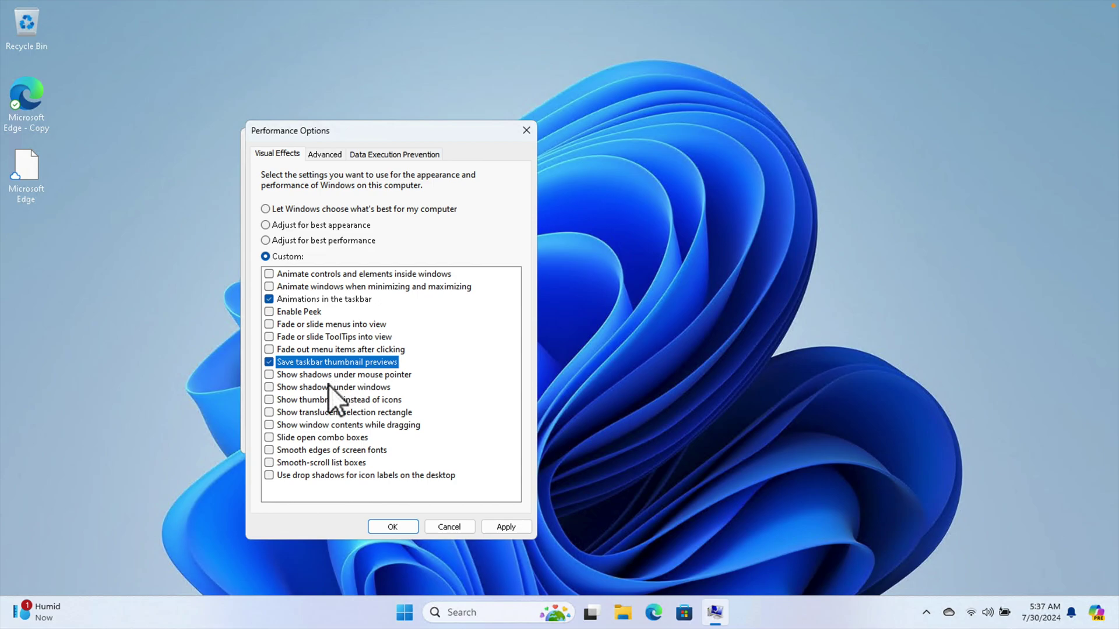
click(268, 400)
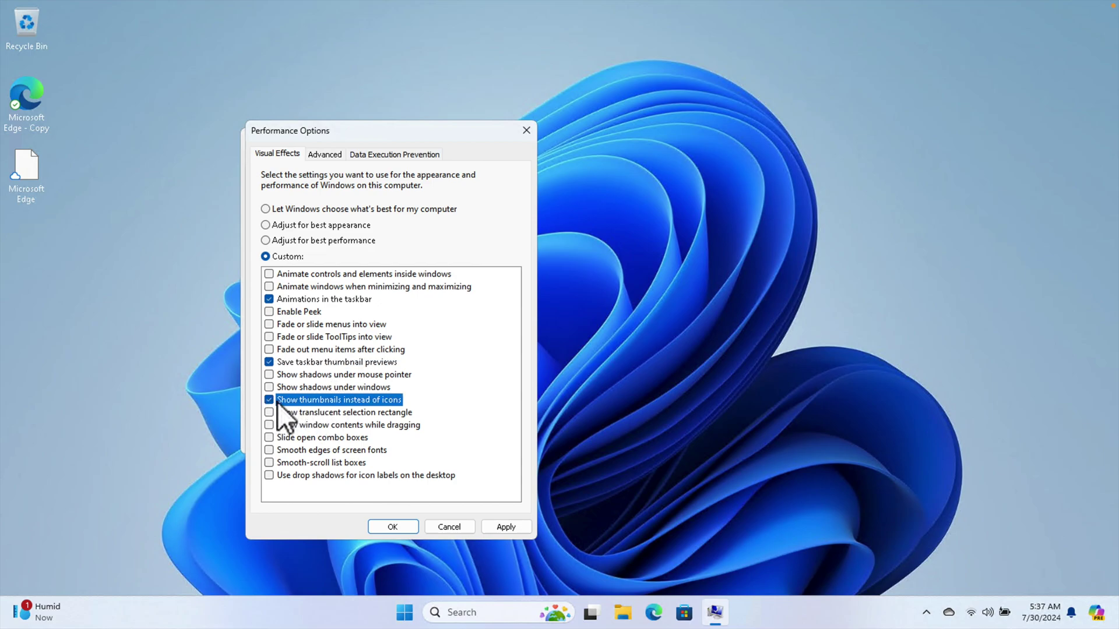
click(352, 427)
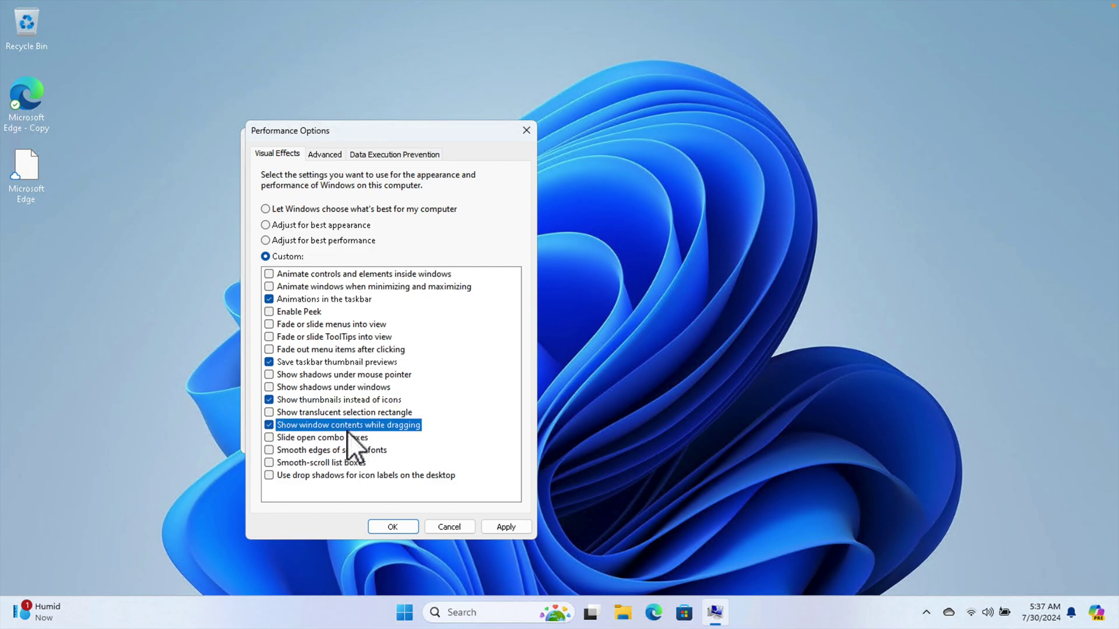
click(270, 451)
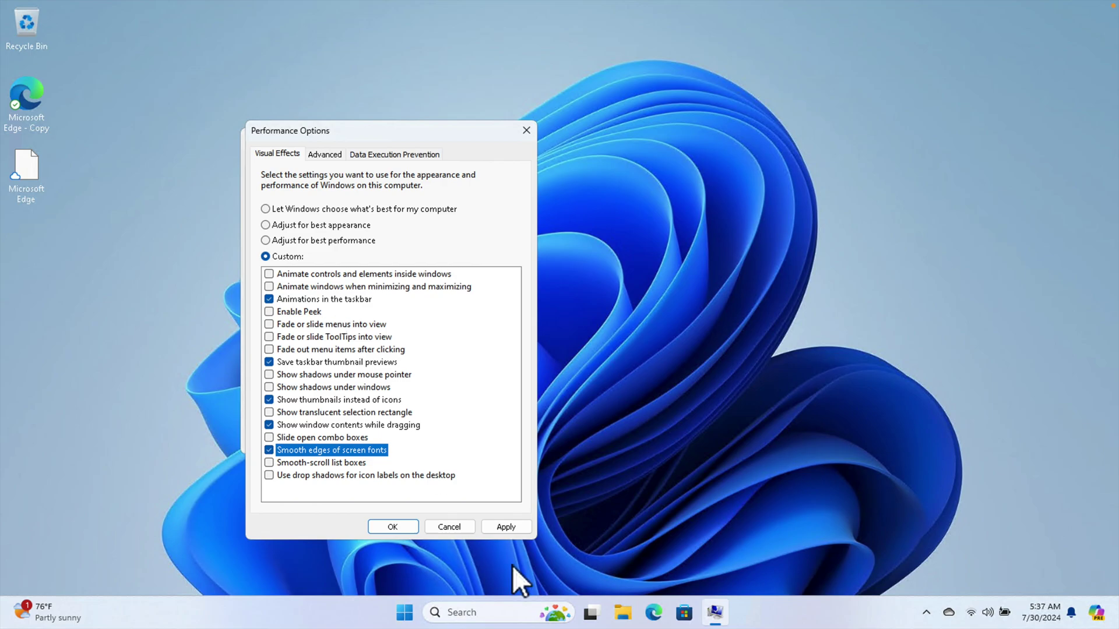
- Apply the custom effects and close Performance Options and System Properties with OK
click(507, 528)
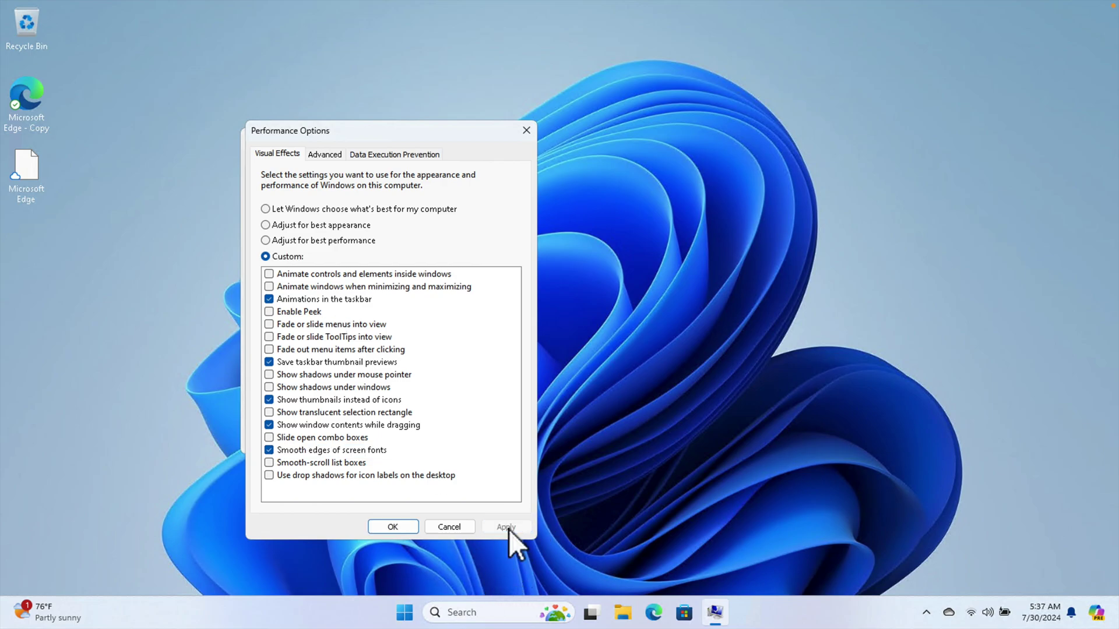
click(395, 528)
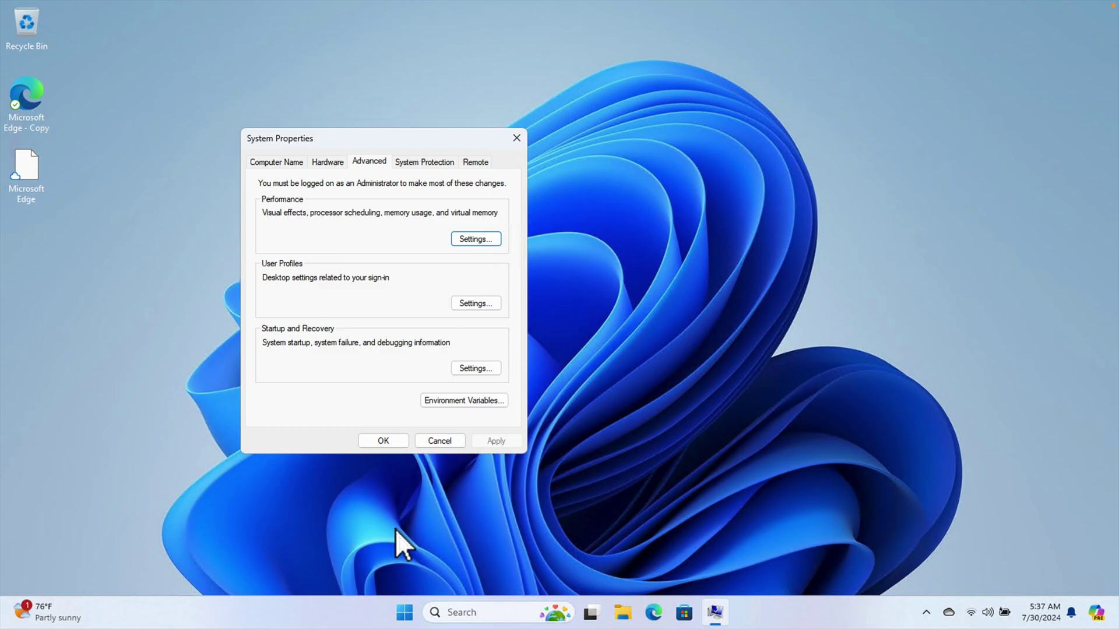
click(396, 443)
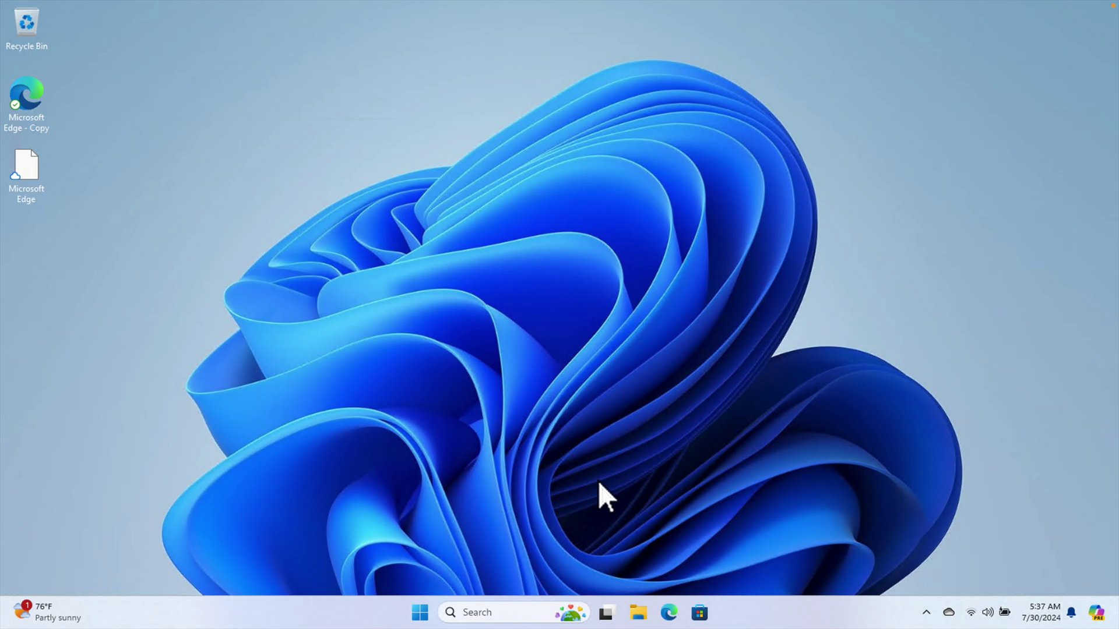
click(419, 612)
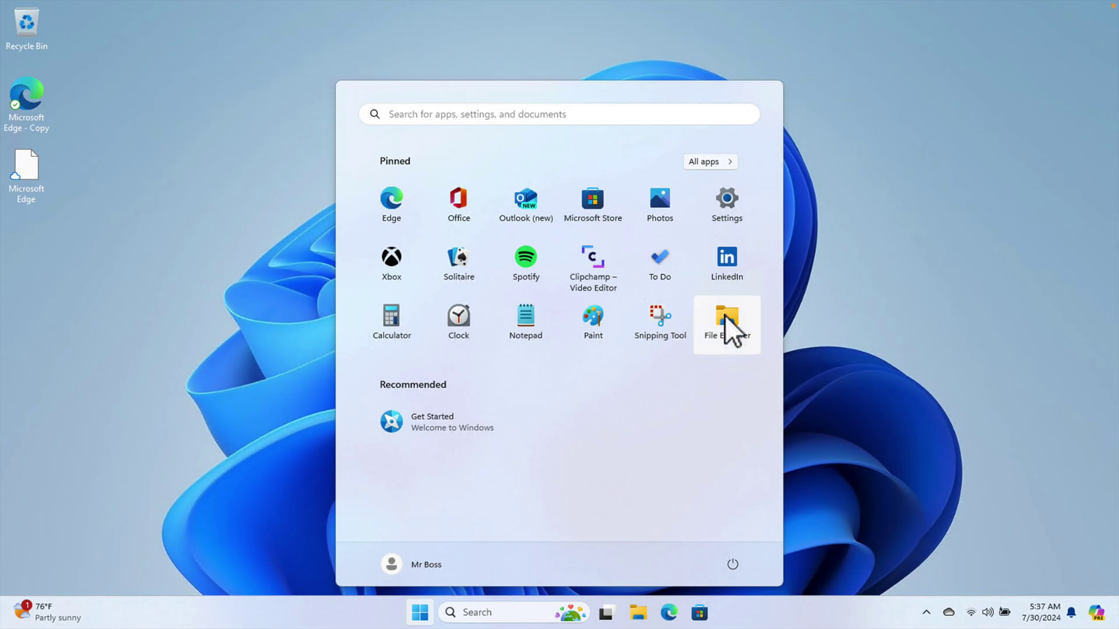
click(967, 349)
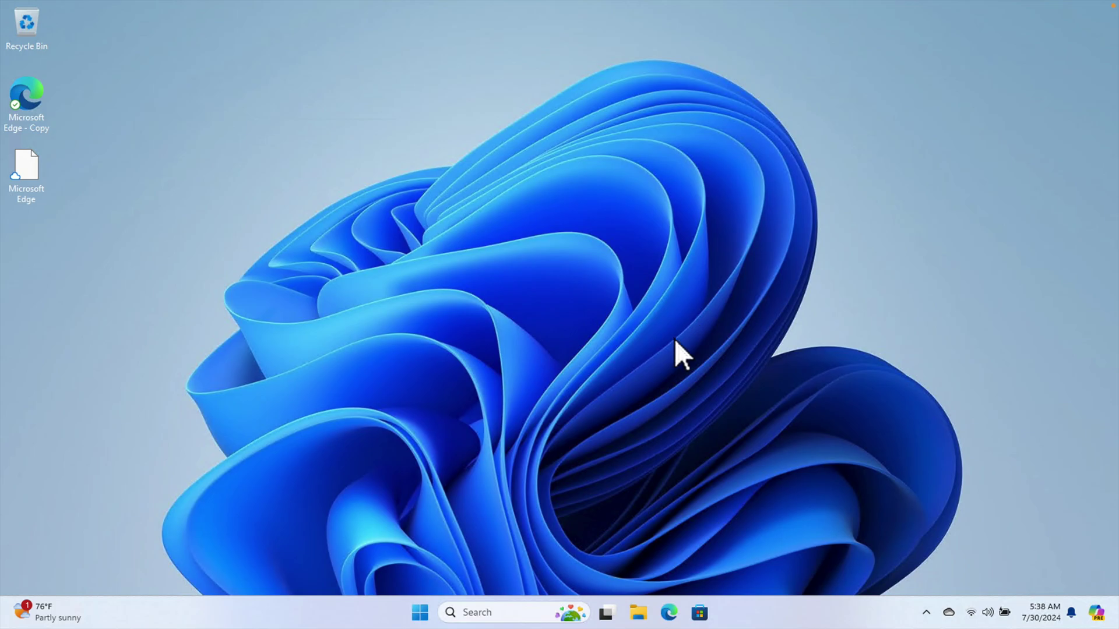
- Launch Run from search, run sysdm.cpl, and show the System Properties Advanced page
click(467, 606)
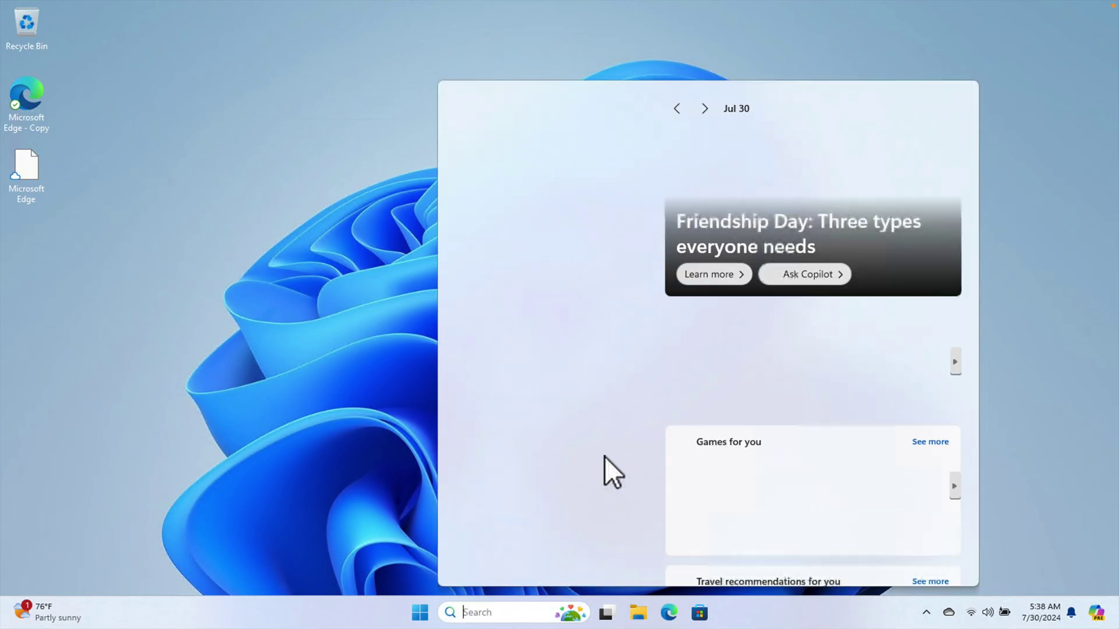
text(run)
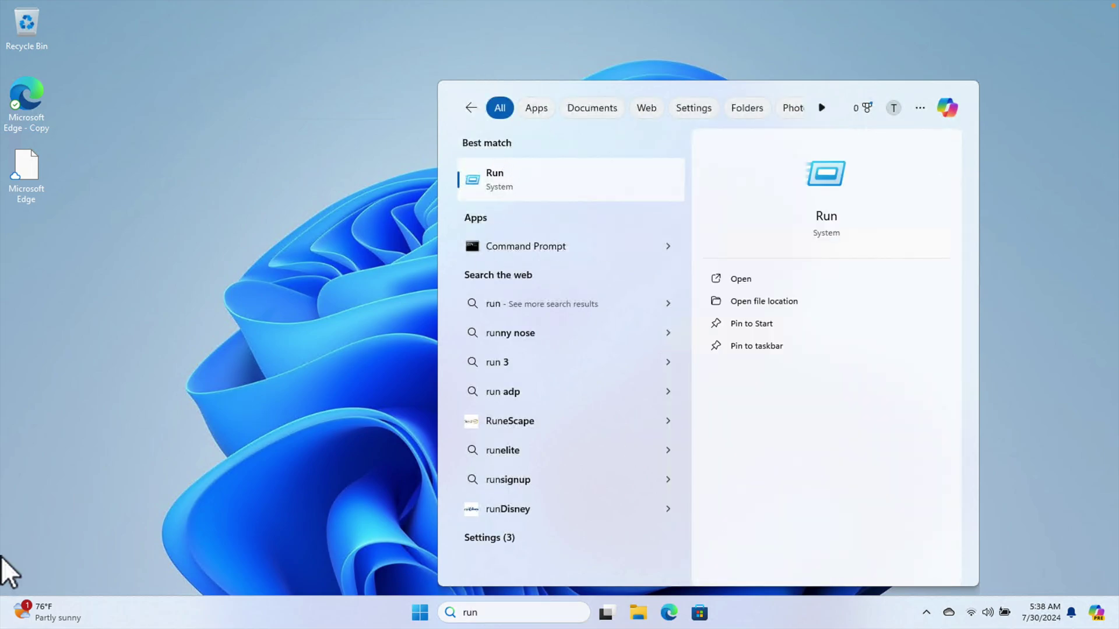
key(Return)
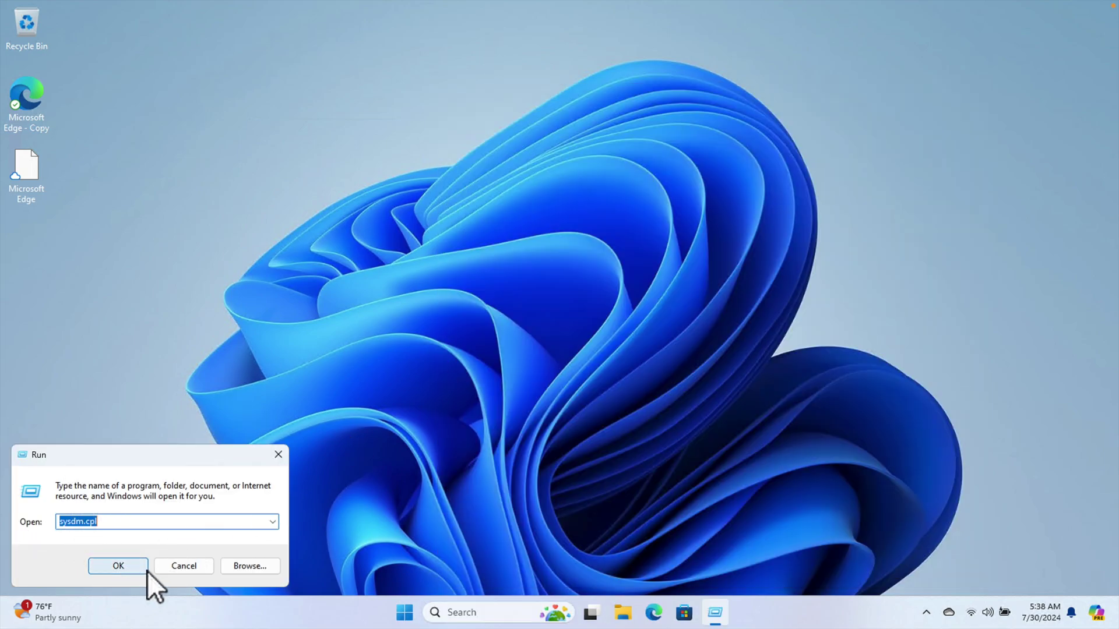
click(119, 567)
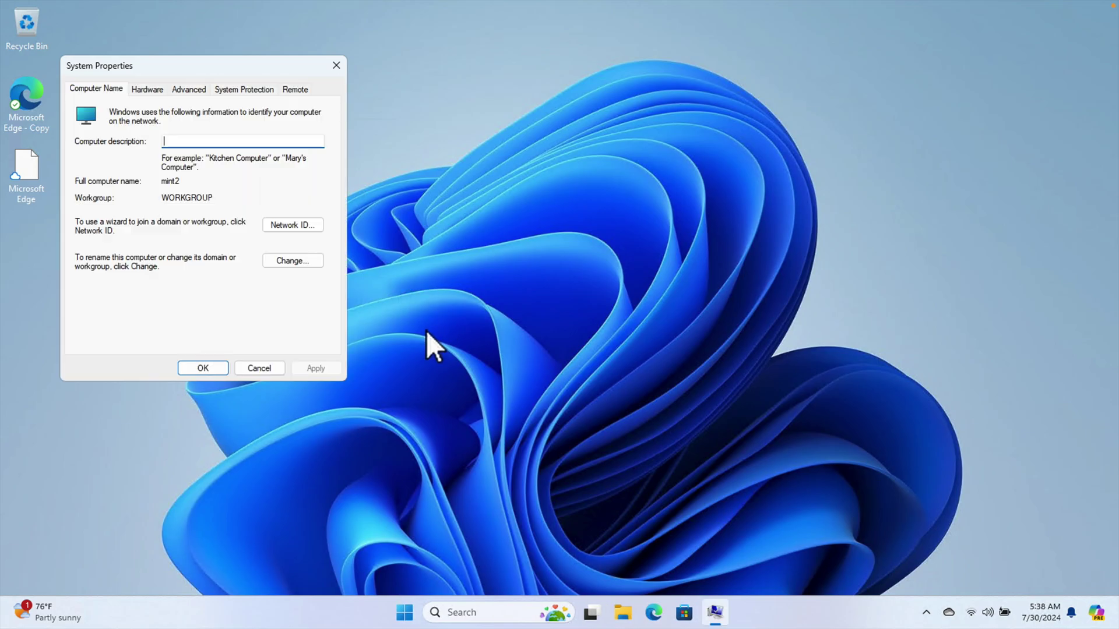
click(188, 89)
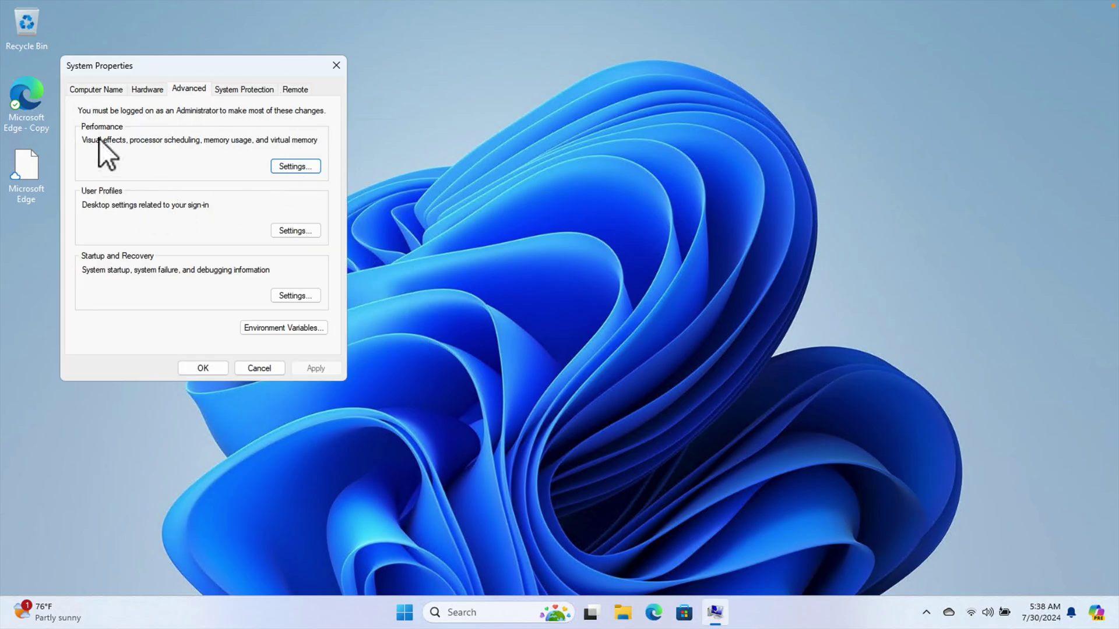
- Select 'Adjust for best performance' in Performance Options, apply it, and close with OK
click(296, 166)
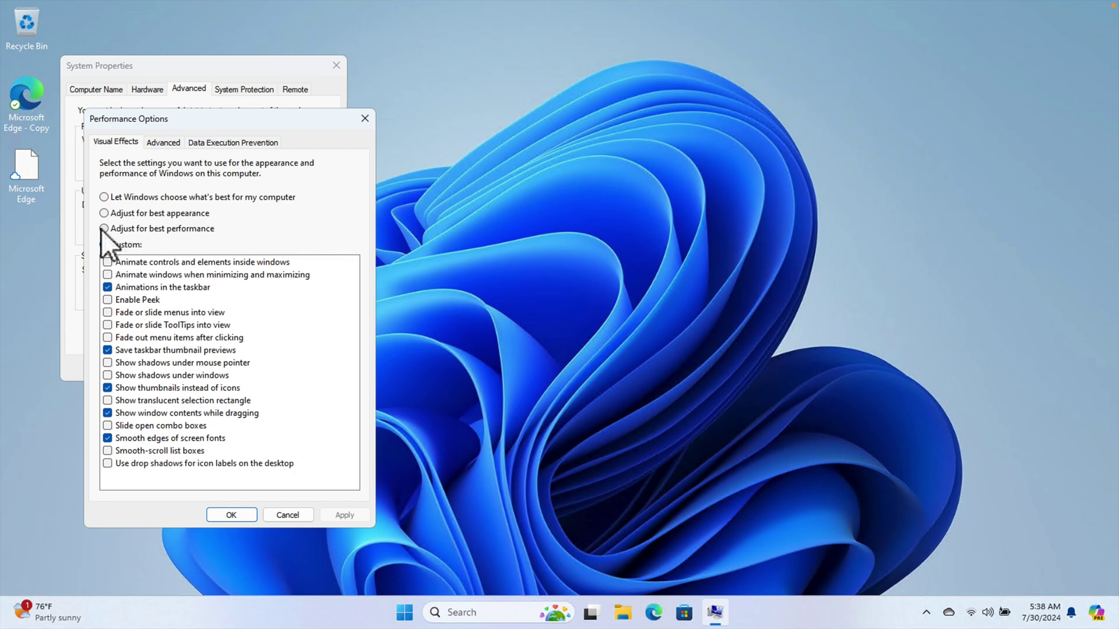
click(104, 229)
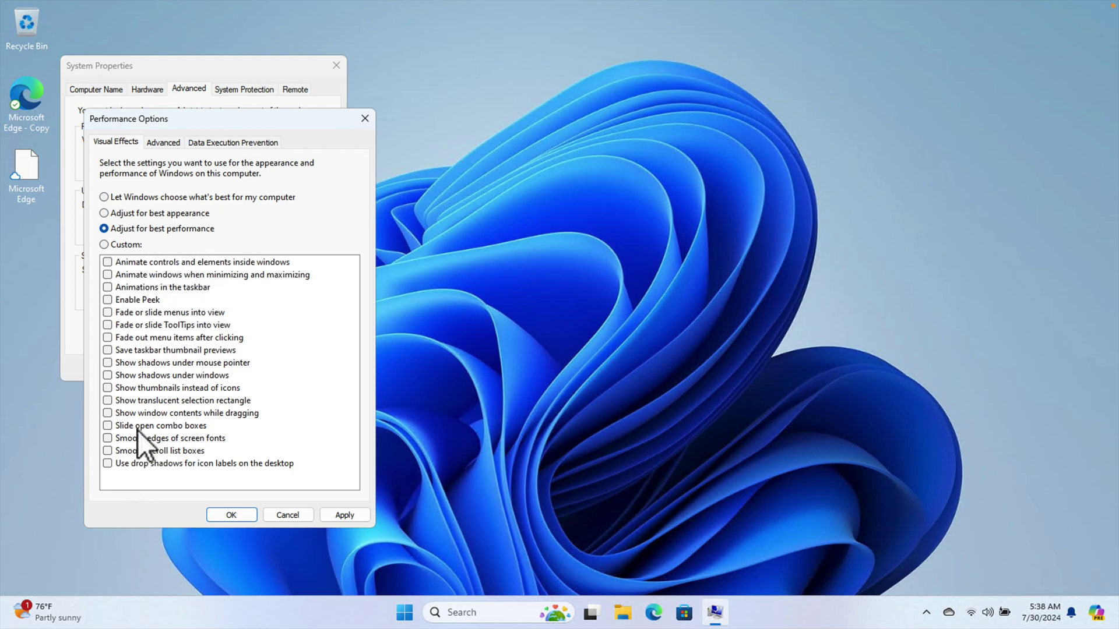
click(347, 516)
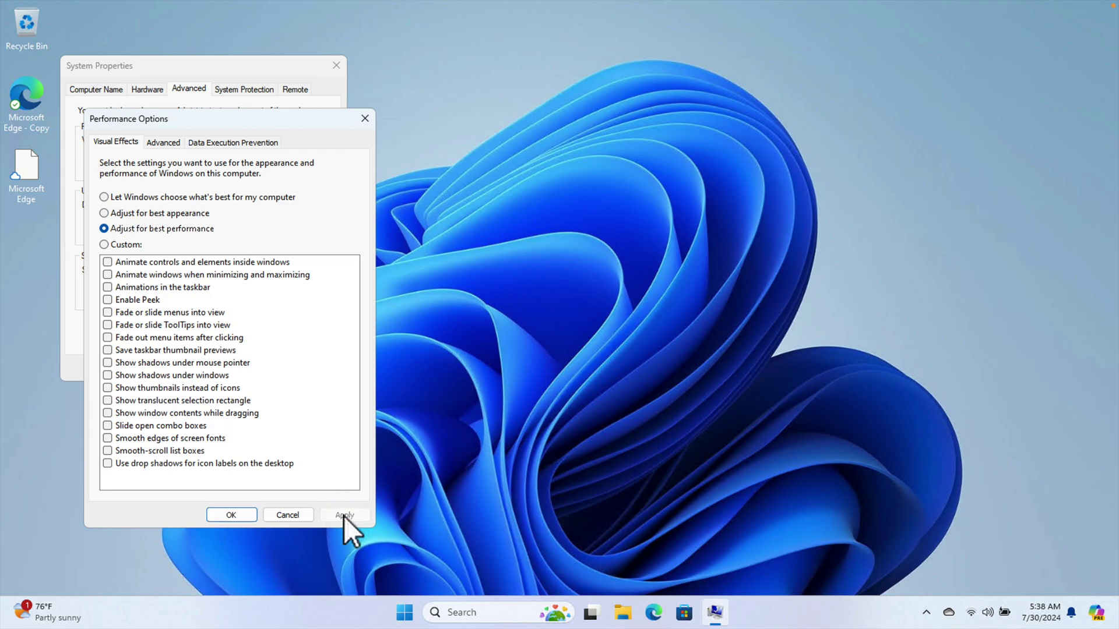
click(229, 516)
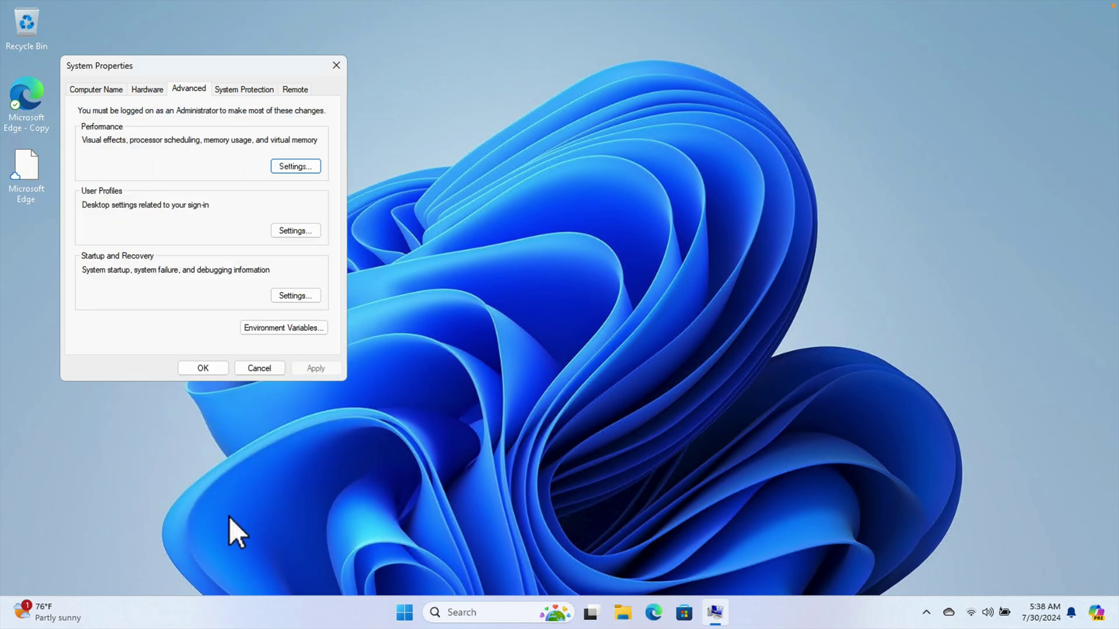
- Close System Properties with OK, then open and dismiss the Start menu
click(198, 367)
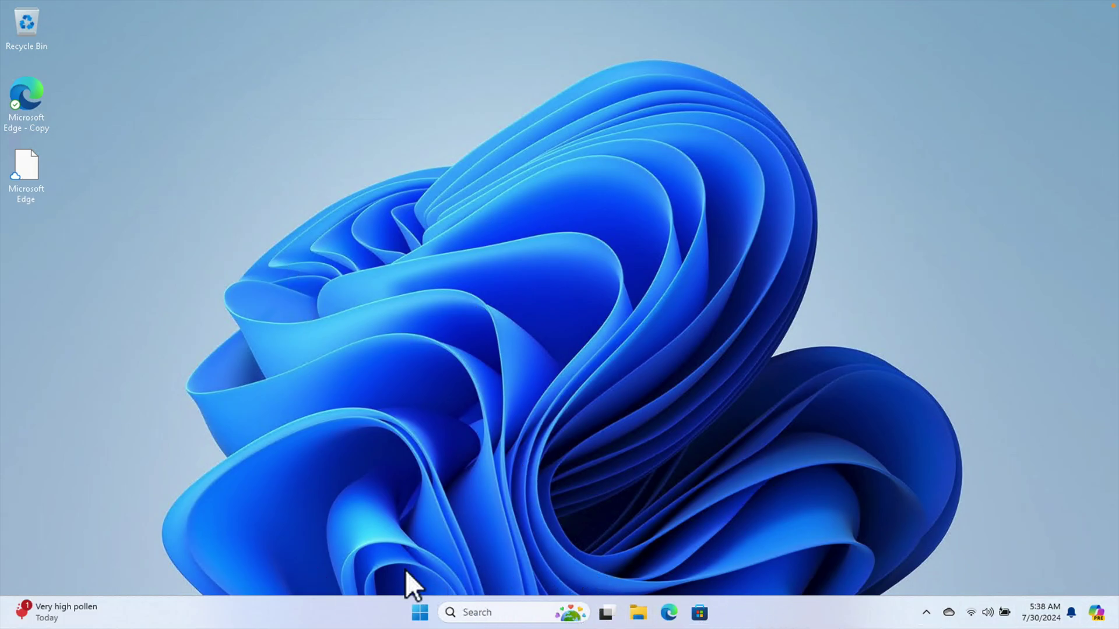
click(419, 612)
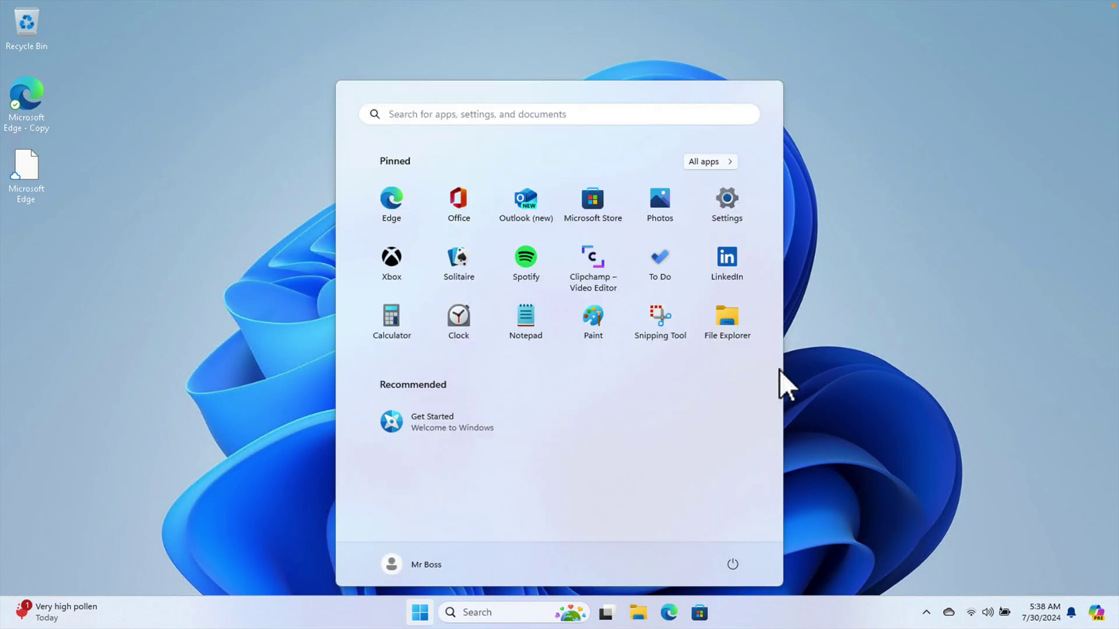
key(Escape)
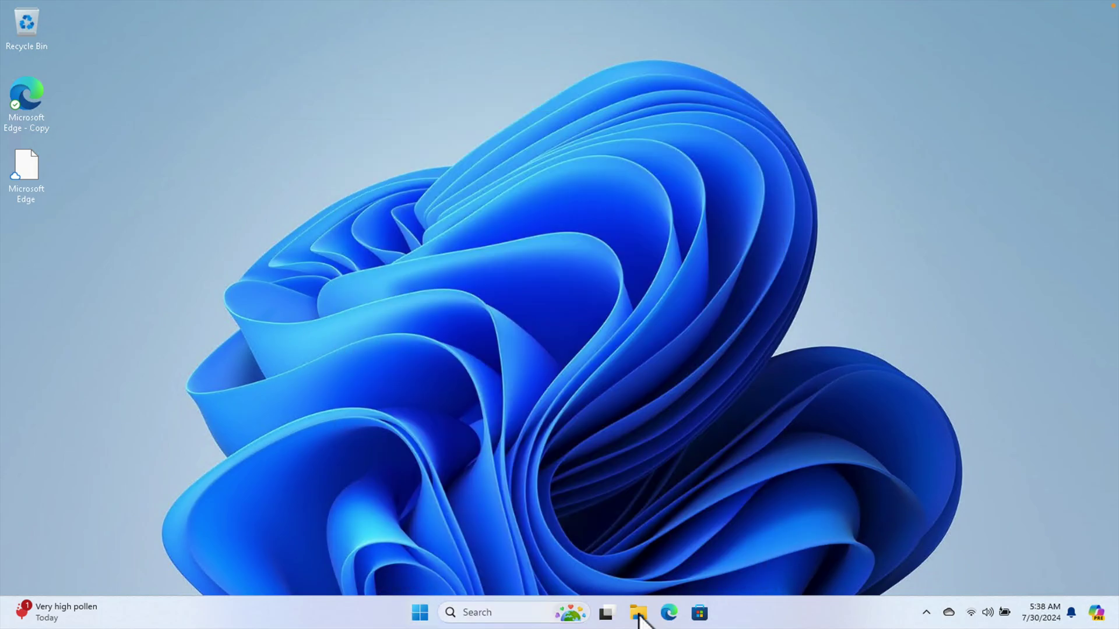